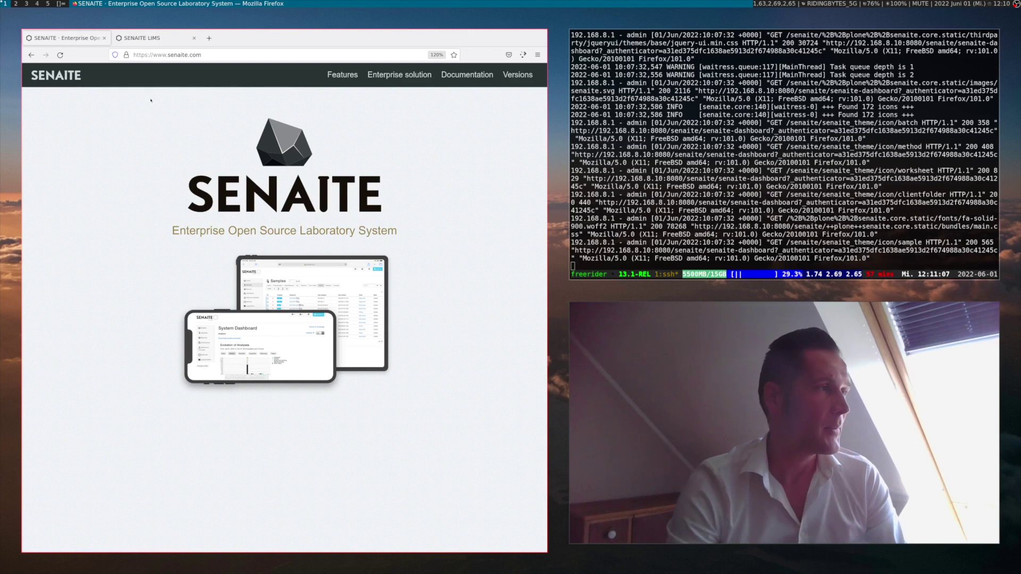
Import the 'SENAITE LIMS: test' setup file using Load Setup Data on the Import page
{"action": "left_click", "coordinate": [144, 37]}
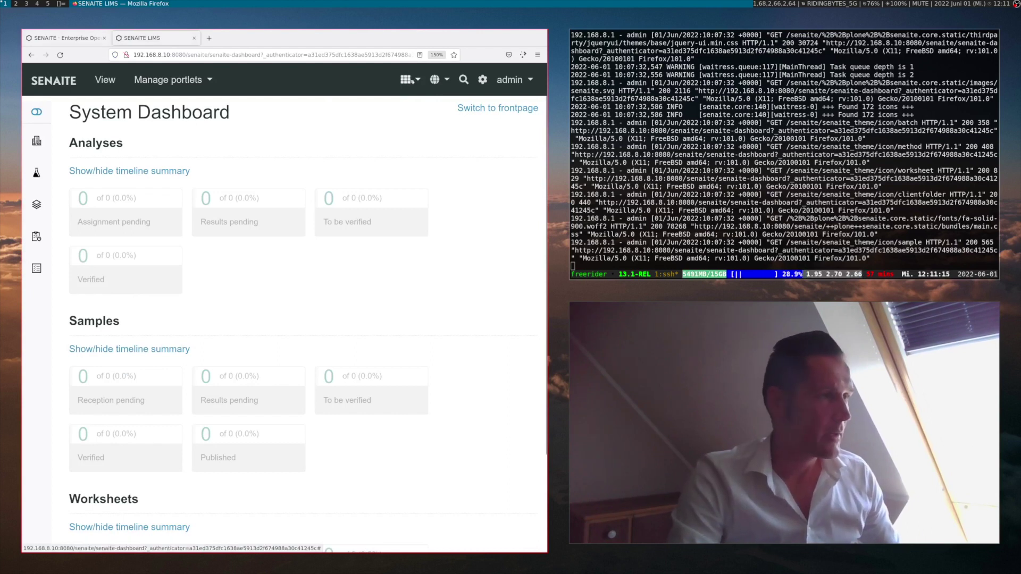
{"action": "left_click", "coordinate": [411, 80]}
{"action": "left_click", "coordinate": [376, 137]}
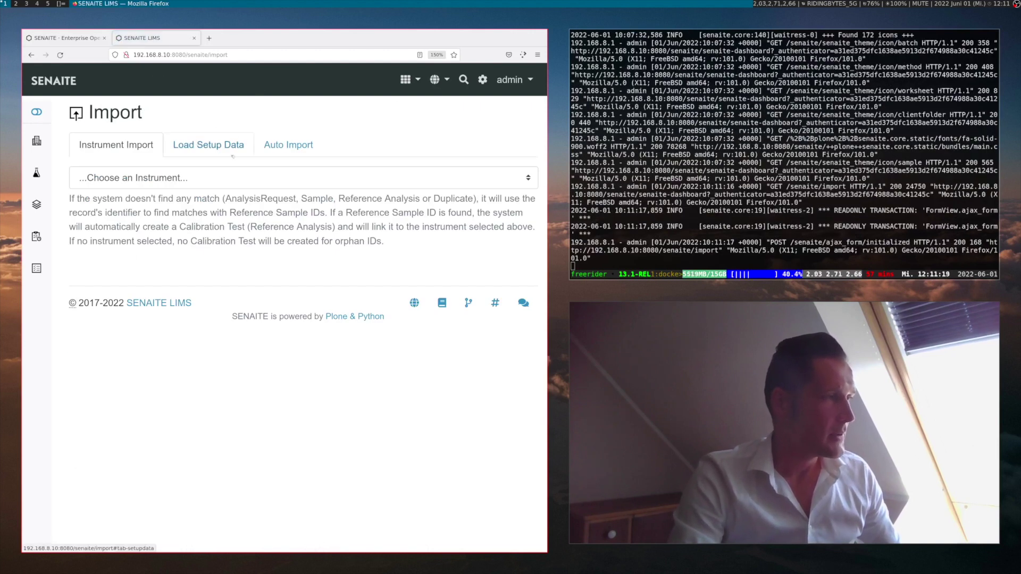
{"action": "left_click", "coordinate": [191, 147]}
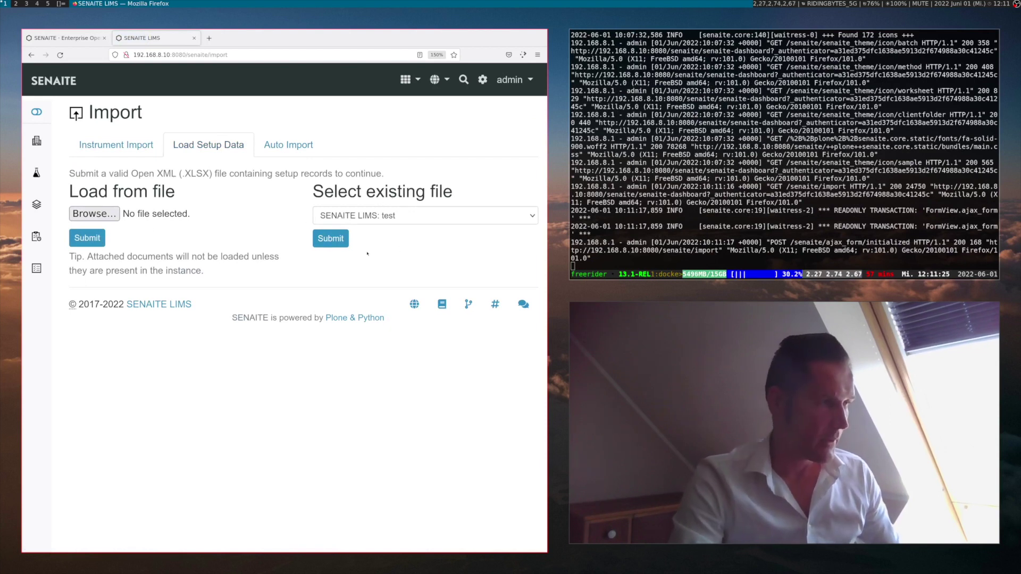
{"action": "left_click", "coordinate": [380, 215]}
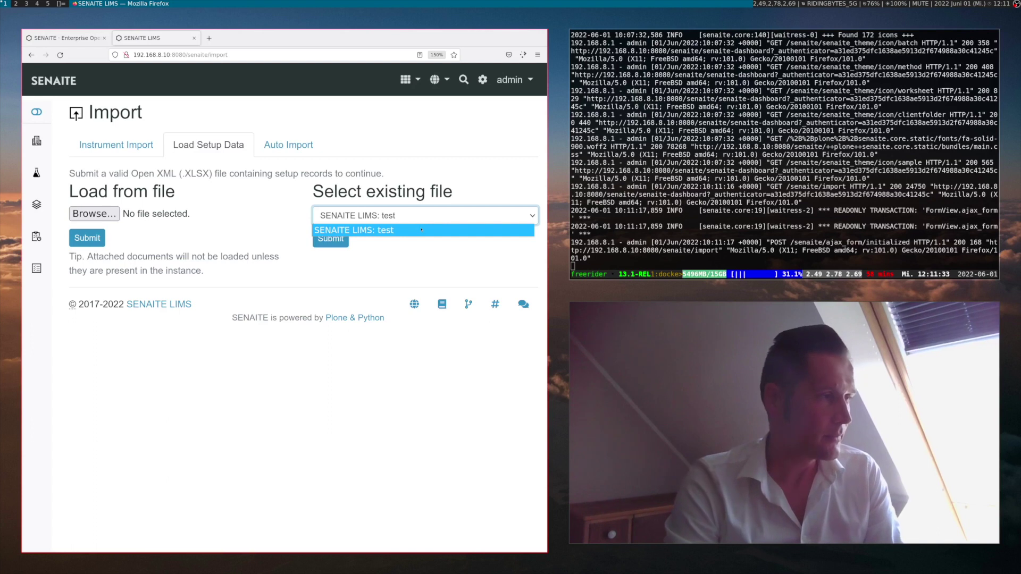
{"action": "left_click", "coordinate": [381, 233]}
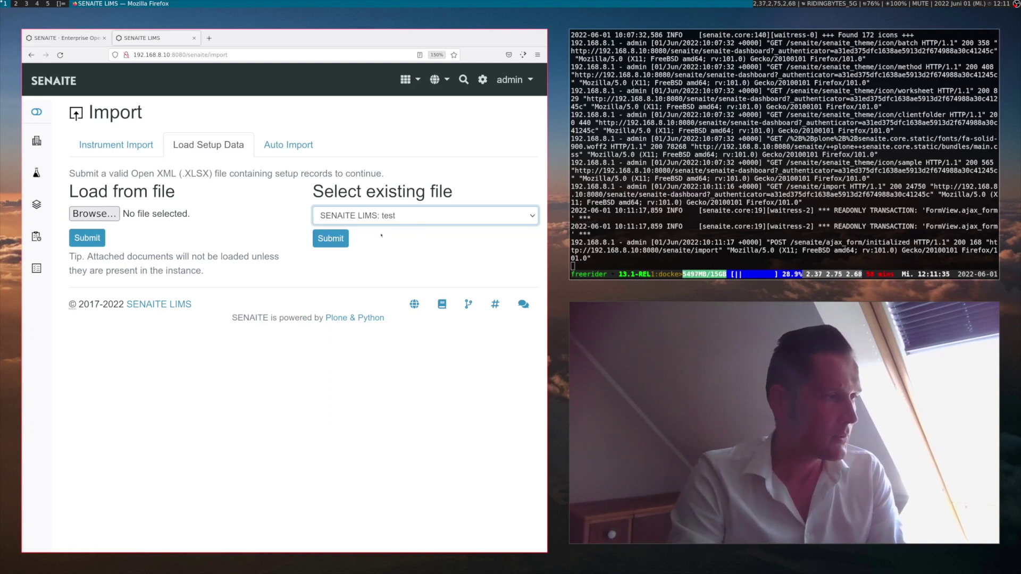
{"action": "left_click", "coordinate": [342, 243]}
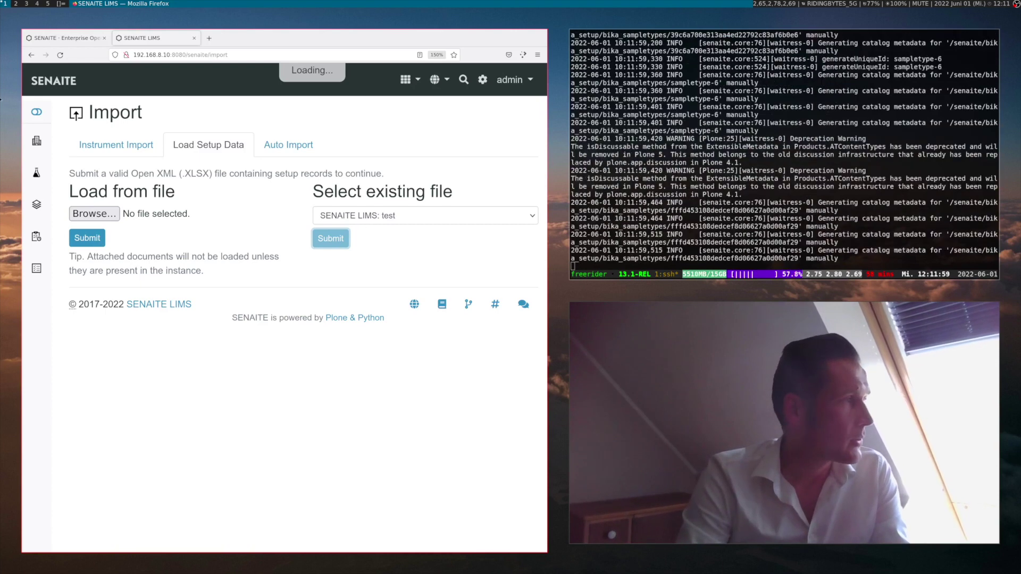
{"action": "left_click", "coordinate": [64, 38]}
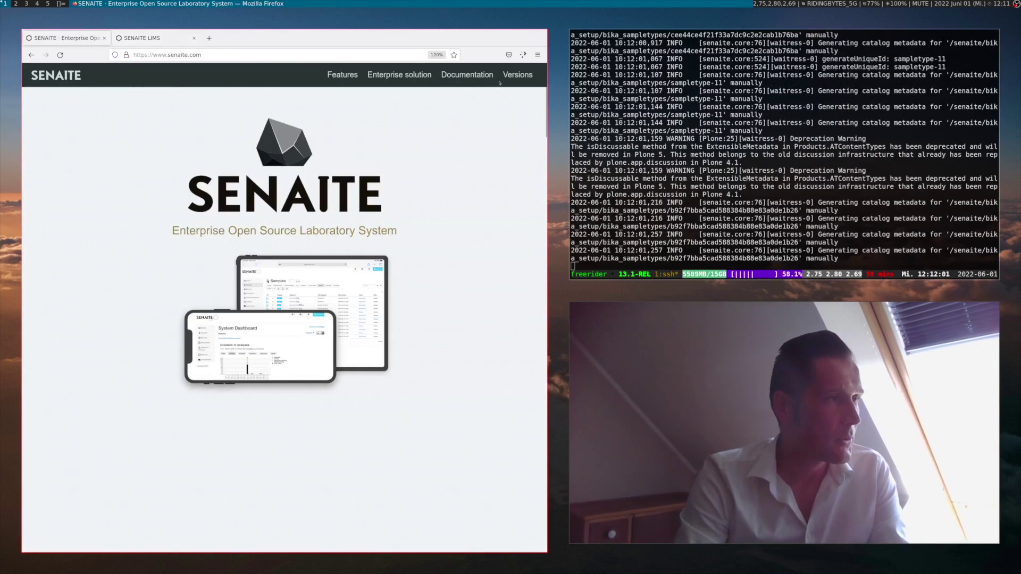
Open the Sample Basics page under Working with Samples in the SENAITE documentation
{"action": "left_click", "coordinate": [480, 76]}
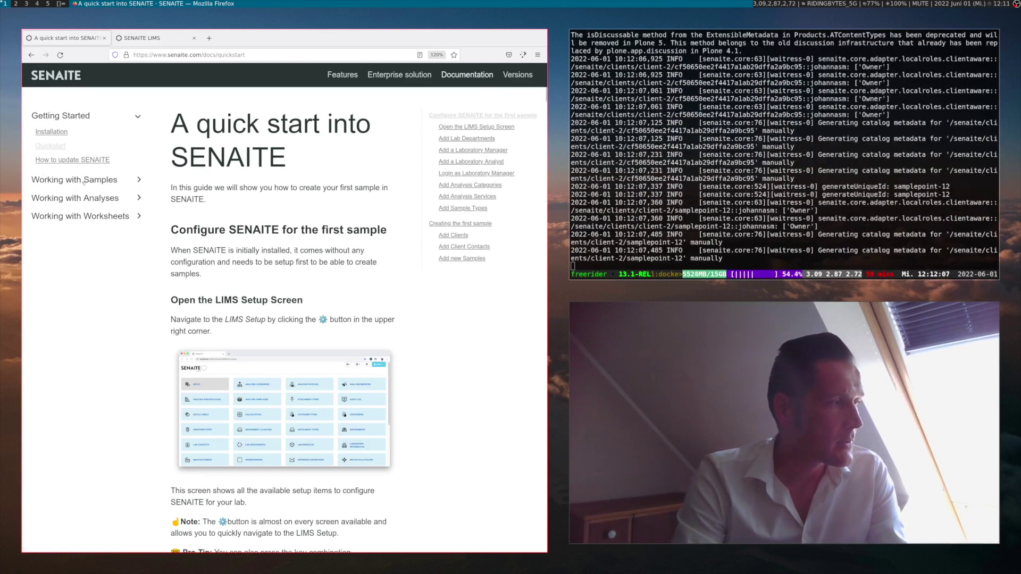
{"action": "left_click", "coordinate": [83, 181]}
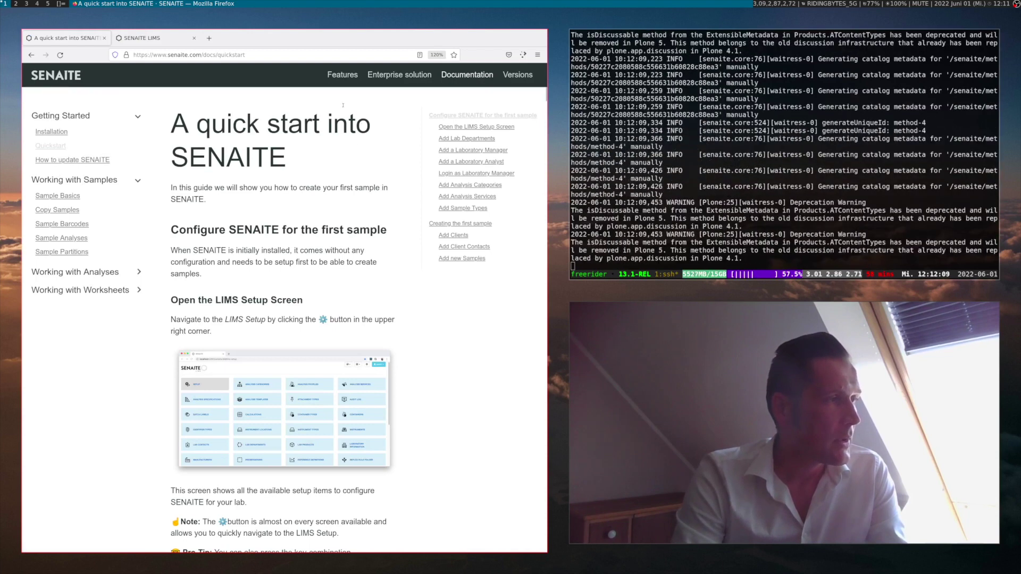
{"action": "left_click", "coordinate": [58, 196]}
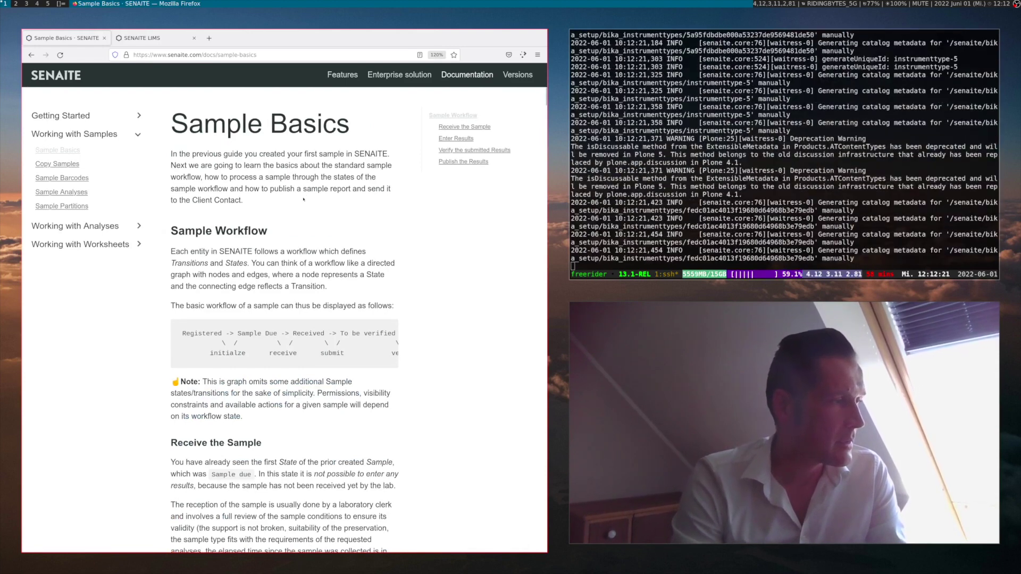
Scroll the Sample Basics guide past Verify and Publish to the PDF report Save section
{"action": "scroll", "coordinate": [301, 199], "scroll_direction": "down", "scroll_amount": 5}
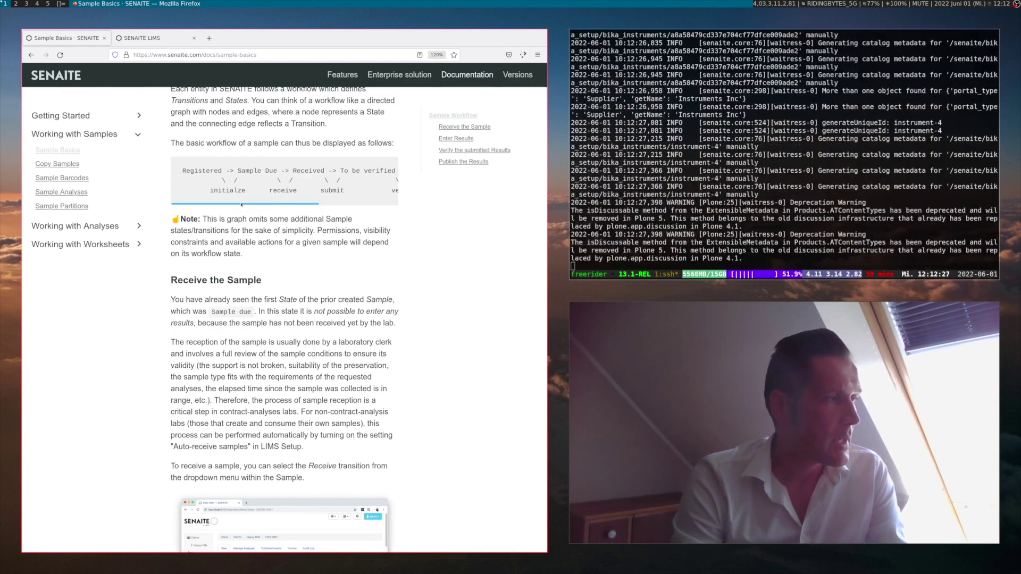
{"action": "scroll", "coordinate": [242, 205], "scroll_direction": "right", "scroll_amount": 1}
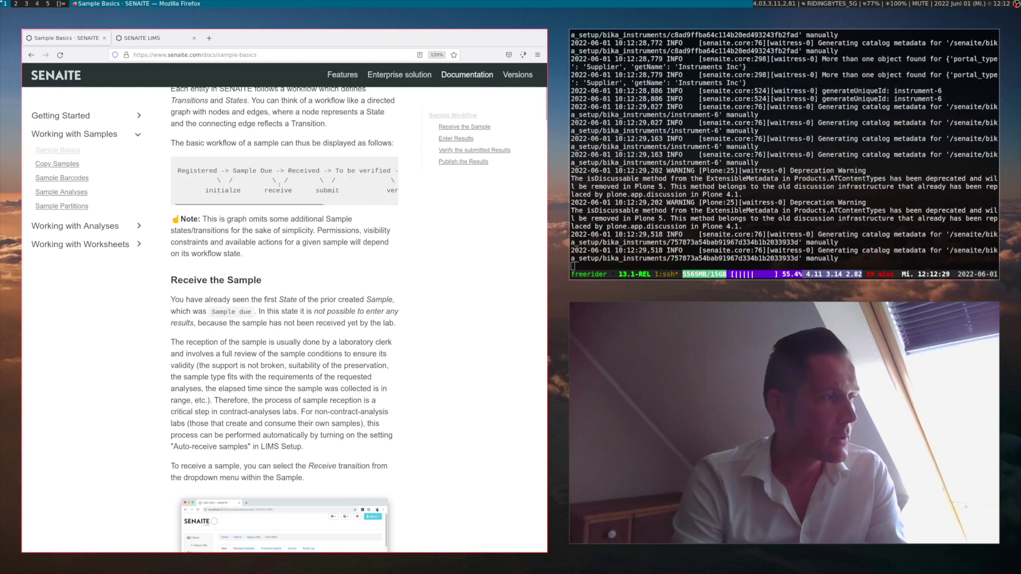
{"action": "scroll", "coordinate": [319, 205], "scroll_direction": "right", "scroll_amount": 10}
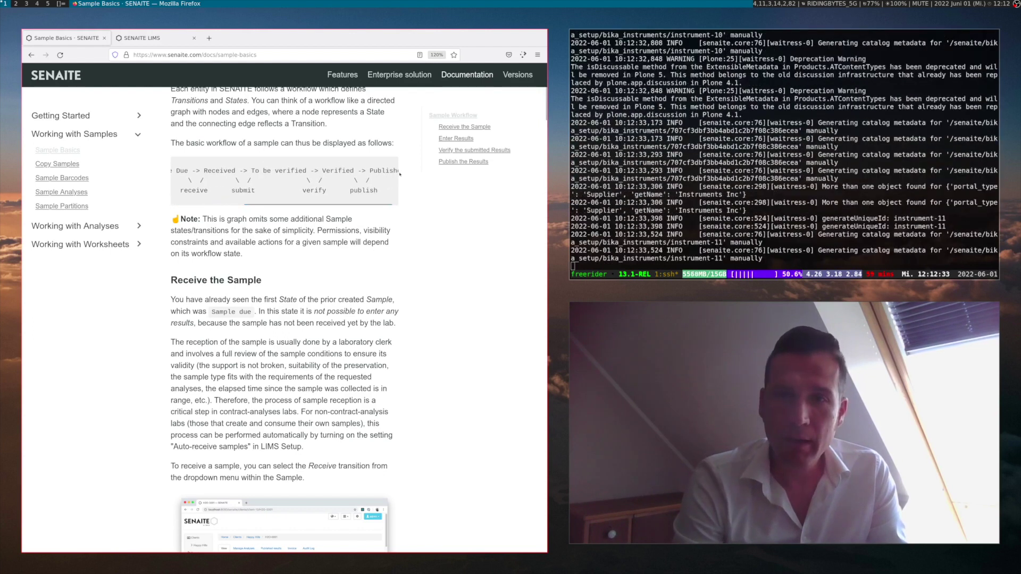
{"action": "scroll", "coordinate": [432, 187], "scroll_direction": "down", "scroll_amount": 4}
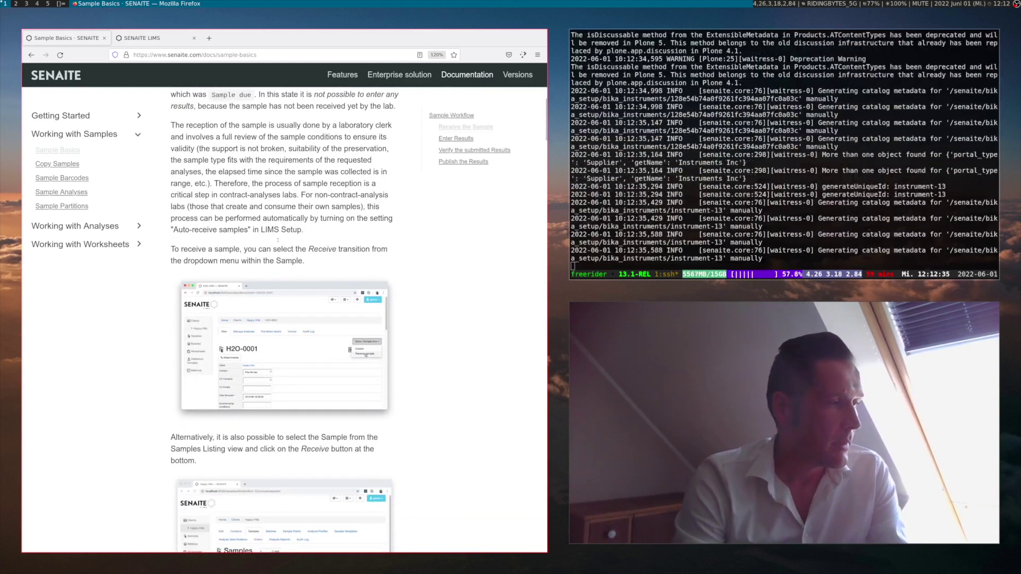
{"action": "scroll", "coordinate": [389, 240], "scroll_direction": "down", "scroll_amount": 5}
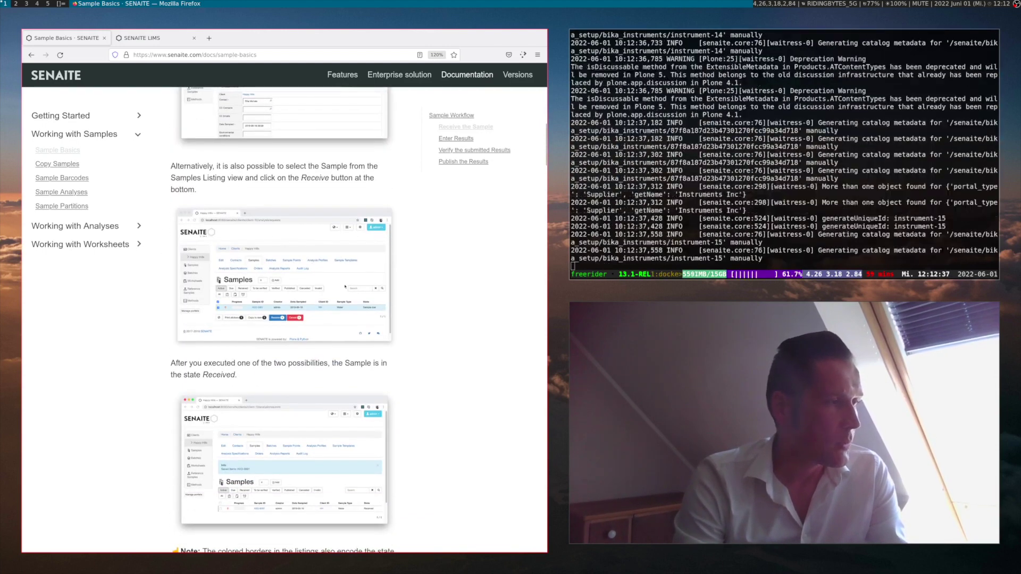
{"action": "scroll", "coordinate": [375, 280], "scroll_direction": "down", "scroll_amount": 4}
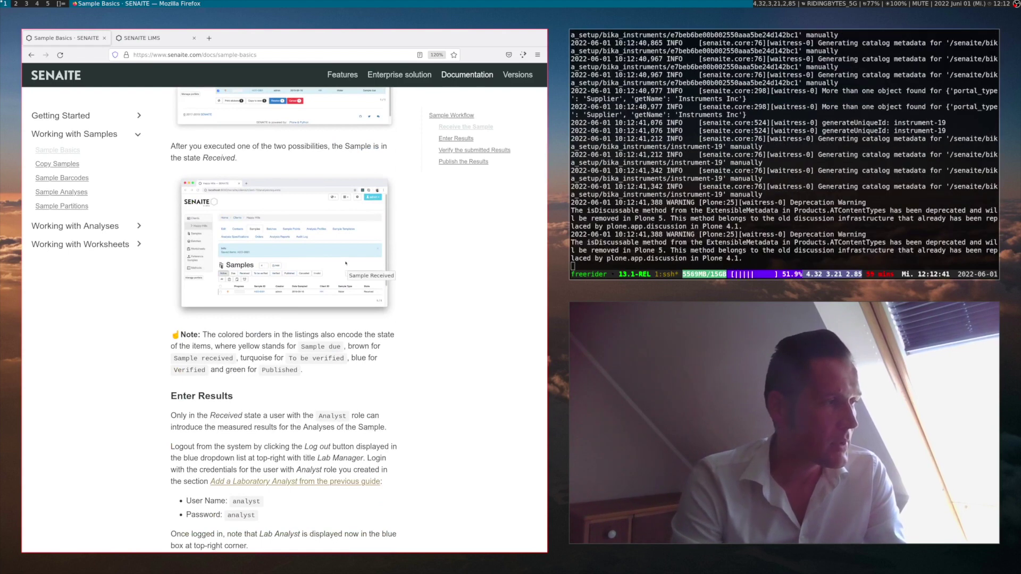
{"action": "scroll", "coordinate": [346, 263], "scroll_direction": "down", "scroll_amount": 2}
{"action": "scroll", "coordinate": [346, 262], "scroll_direction": "down", "scroll_amount": 3}
{"action": "scroll", "coordinate": [314, 405], "scroll_direction": "down", "scroll_amount": 1}
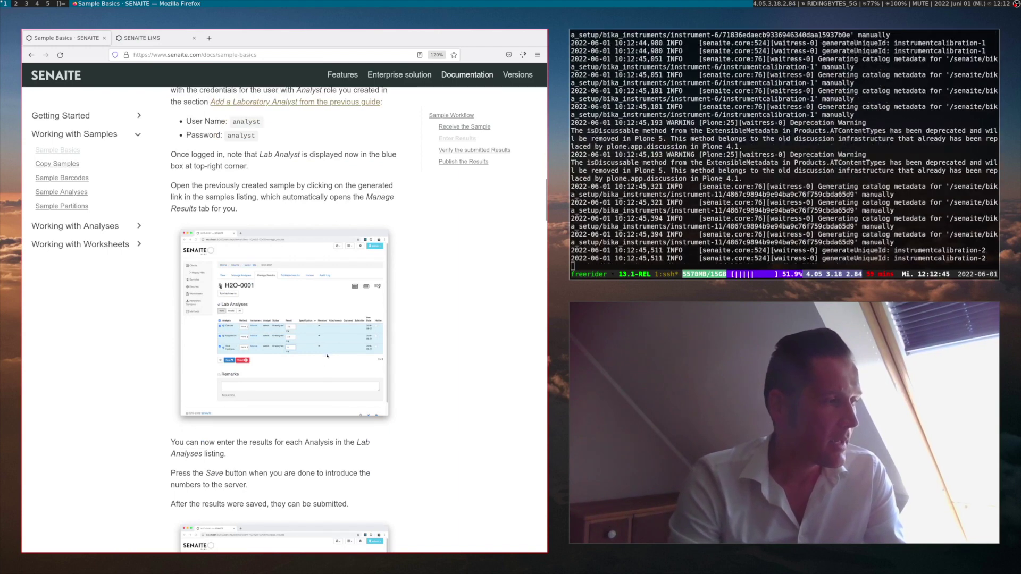
{"action": "scroll", "coordinate": [282, 319], "scroll_direction": "down", "scroll_amount": 5}
{"action": "scroll", "coordinate": [327, 365], "scroll_direction": "down", "scroll_amount": 5}
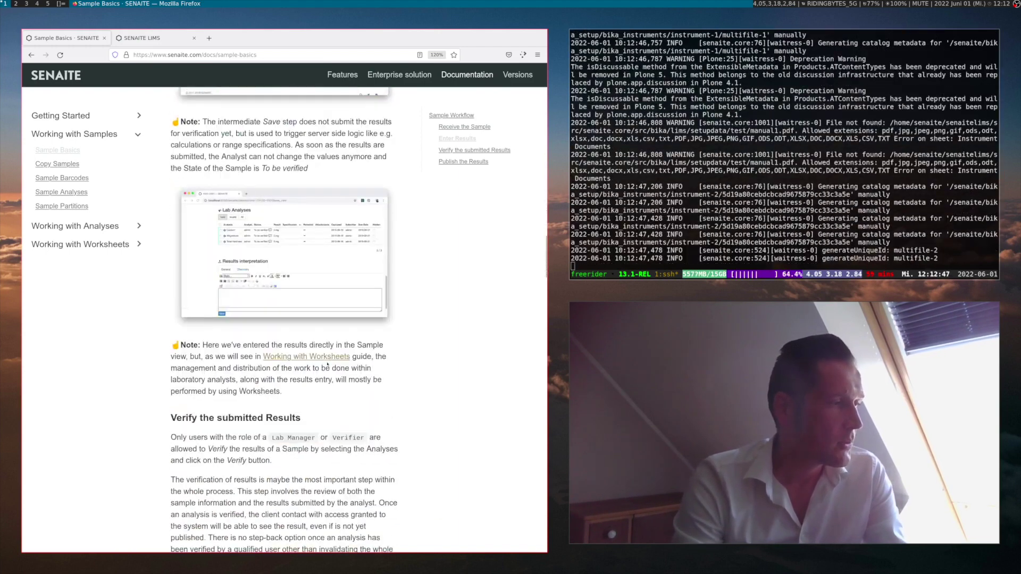
{"action": "scroll", "coordinate": [319, 382], "scroll_direction": "down", "scroll_amount": 5}
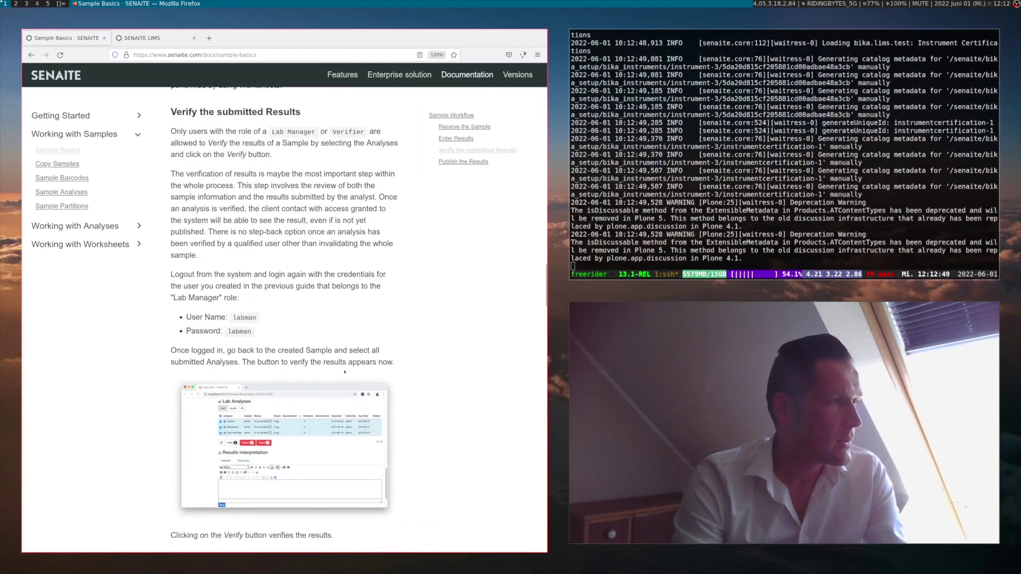
{"action": "scroll", "coordinate": [409, 345], "scroll_direction": "down", "scroll_amount": 8}
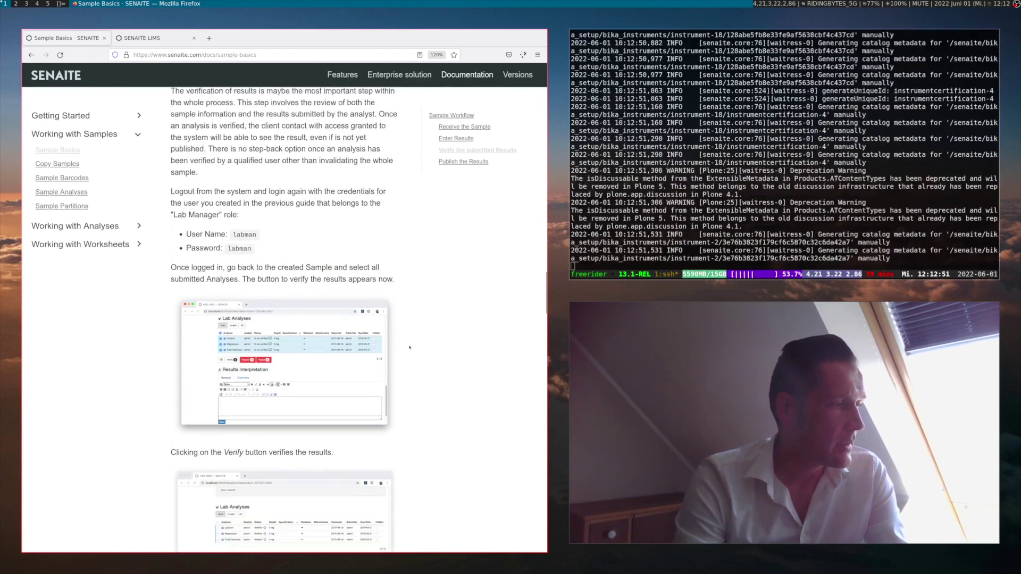
{"action": "scroll", "coordinate": [410, 349], "scroll_direction": "down", "scroll_amount": 7}
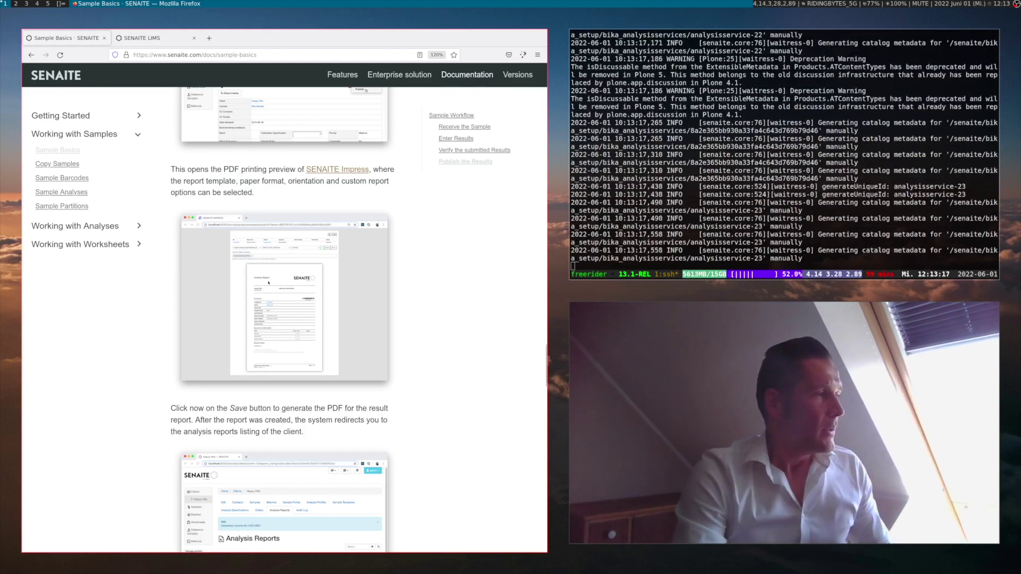
Return to the SENAITE LIMS Import page showing 'Data import successful'
{"action": "left_click", "coordinate": [149, 42]}
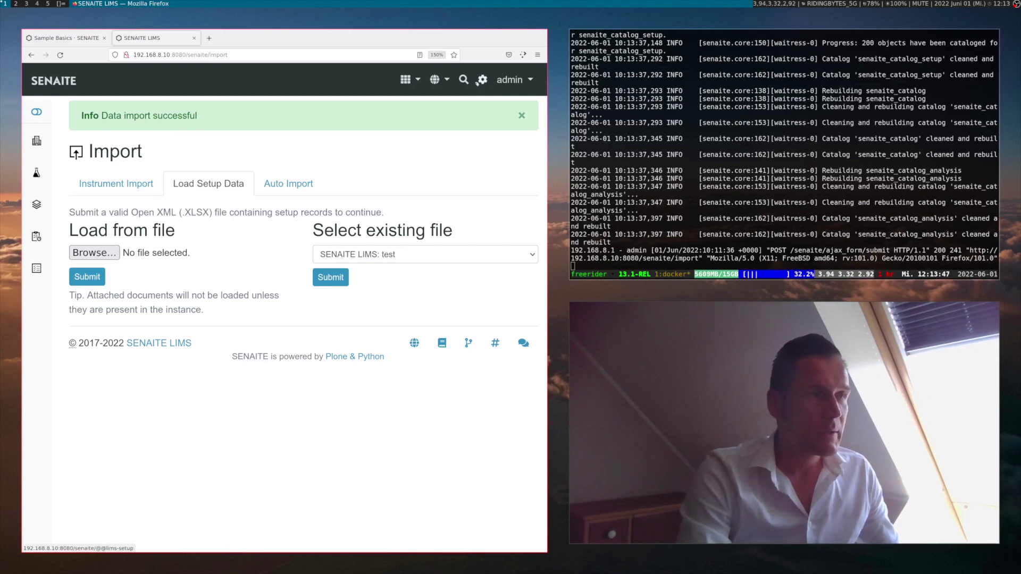
Browse the 25 imported analysis services, expanding the nine Metals services, then list the clients
{"action": "left_click", "coordinate": [482, 79]}
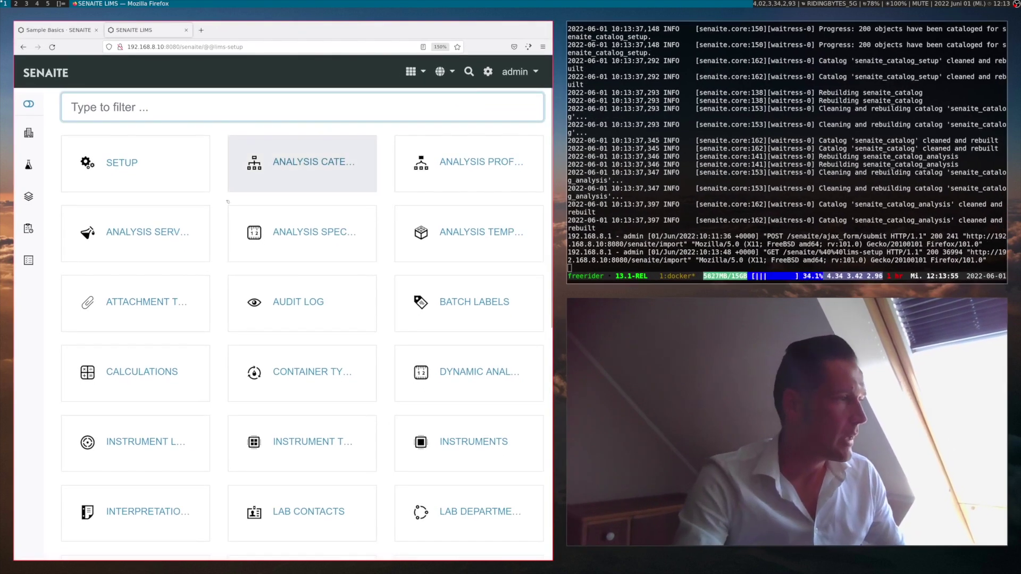
{"action": "left_click", "coordinate": [188, 236]}
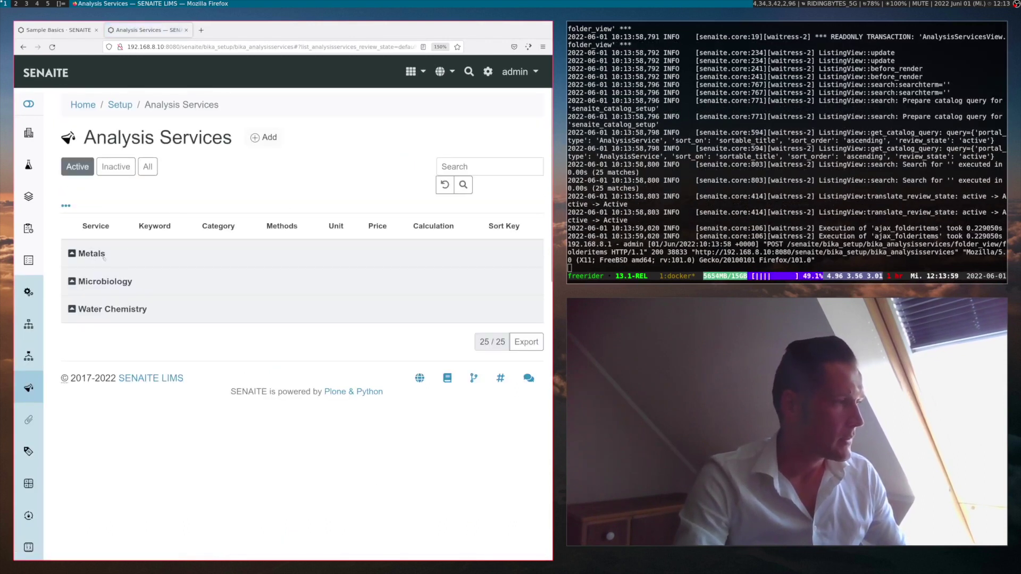
{"action": "left_click", "coordinate": [92, 255]}
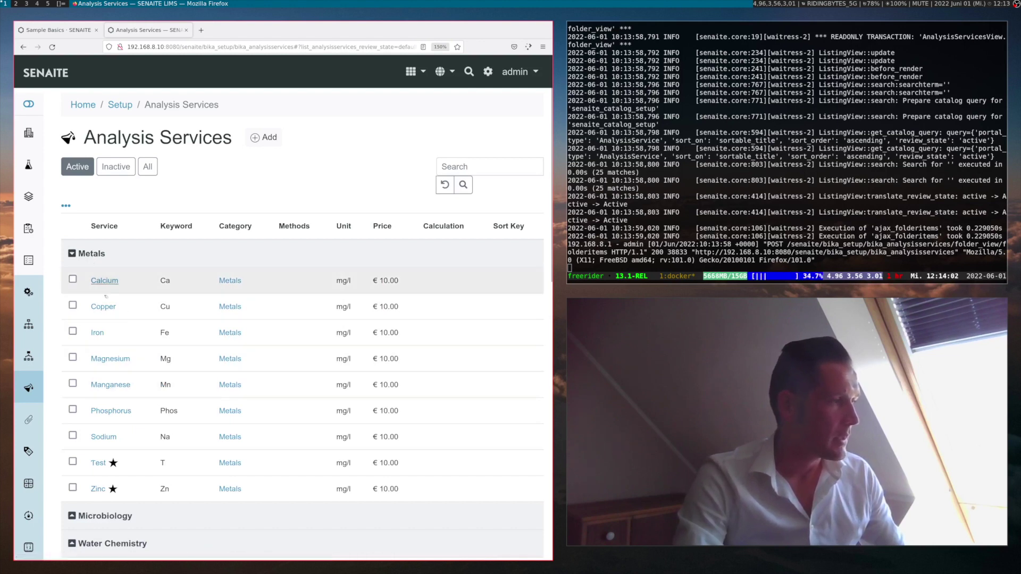
{"action": "left_click", "coordinate": [99, 255]}
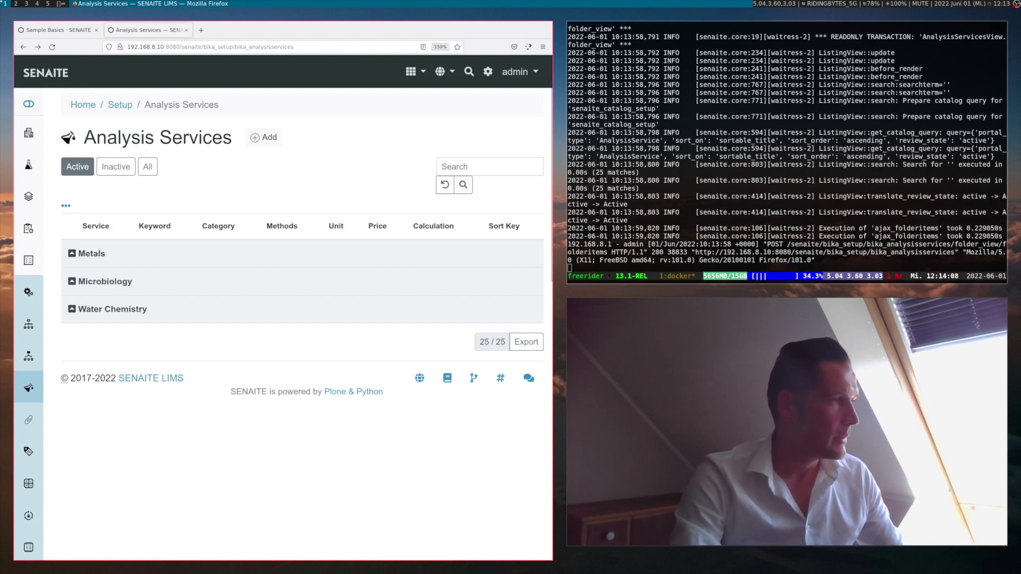
{"action": "left_click", "coordinate": [29, 132]}
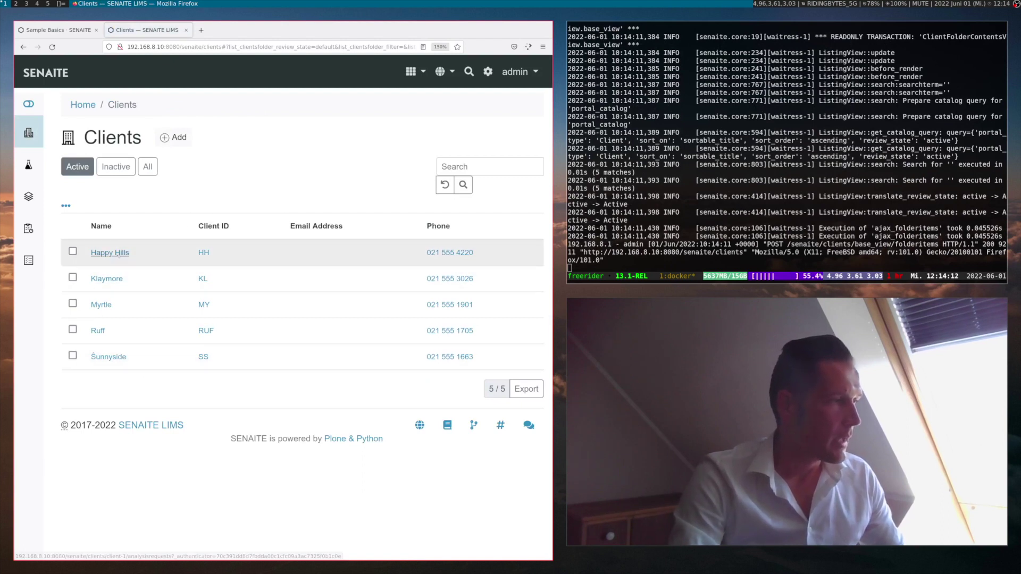
Review the Happy Hills client's three contacts, then start a one-sample analysis request
{"action": "left_click", "coordinate": [118, 253]}
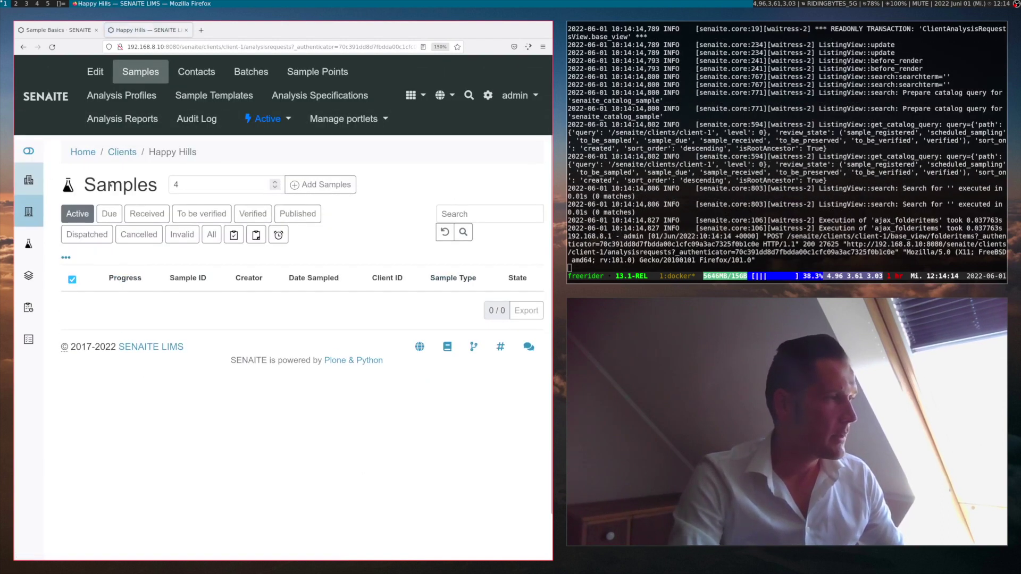
{"action": "left_click", "coordinate": [193, 72]}
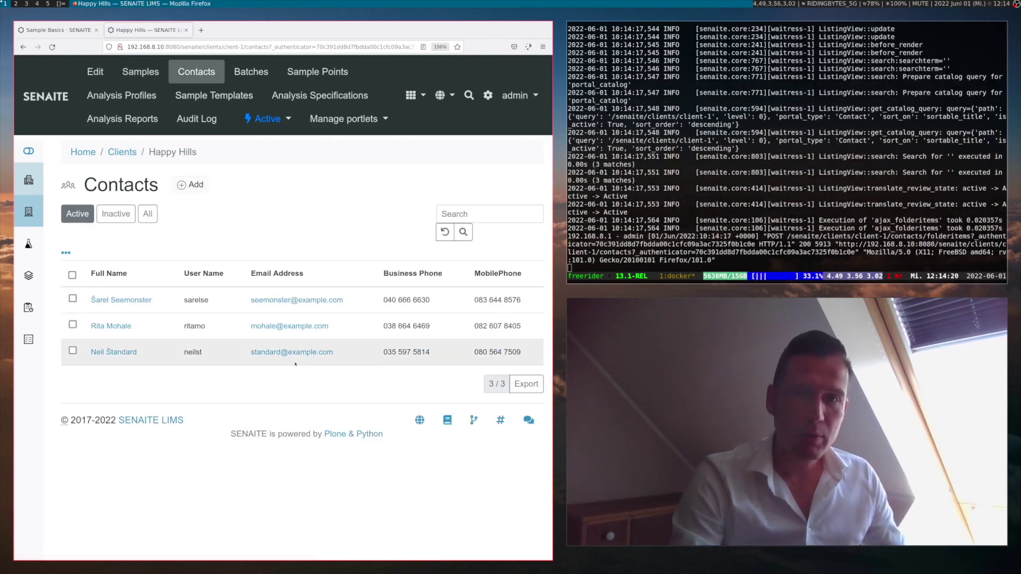
{"action": "left_click", "coordinate": [178, 153]}
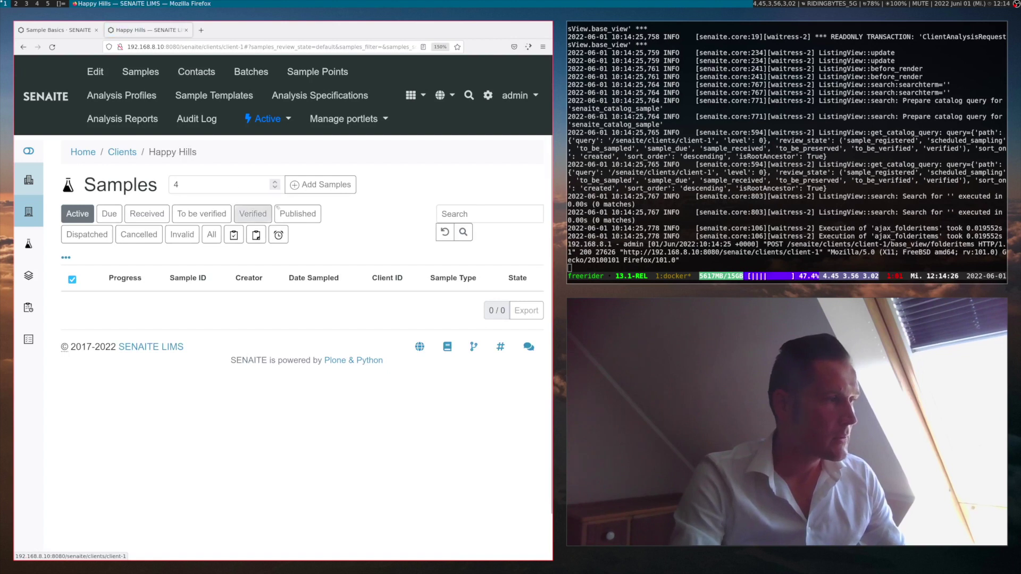
{"action": "scroll", "coordinate": [275, 186], "scroll_direction": "down", "scroll_amount": 3}
{"action": "left_click", "coordinate": [320, 185]}
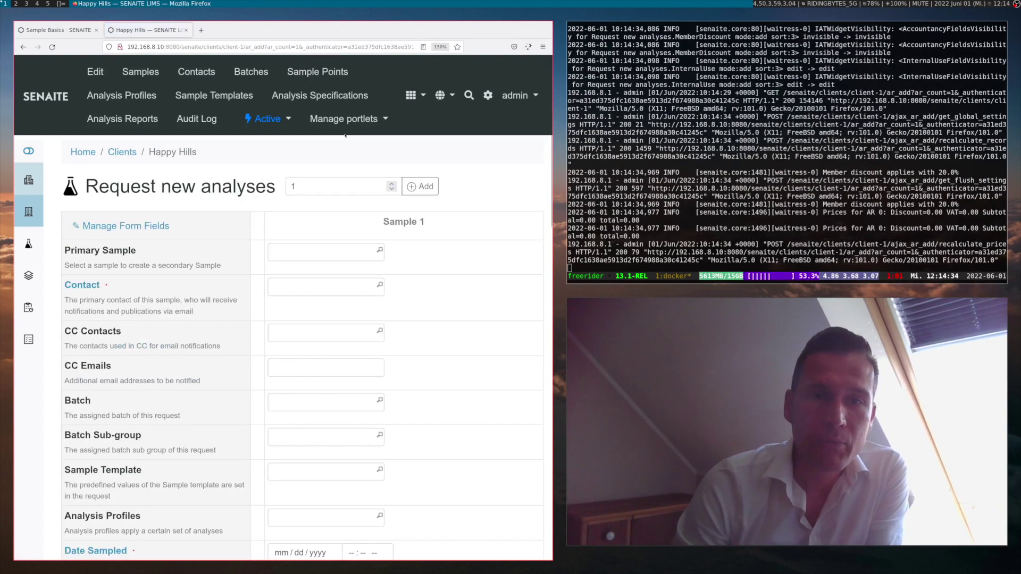
Show the Contact field's dropdown of the three Happy Hills contacts for Sample 1
{"action": "left_click", "coordinate": [322, 287]}
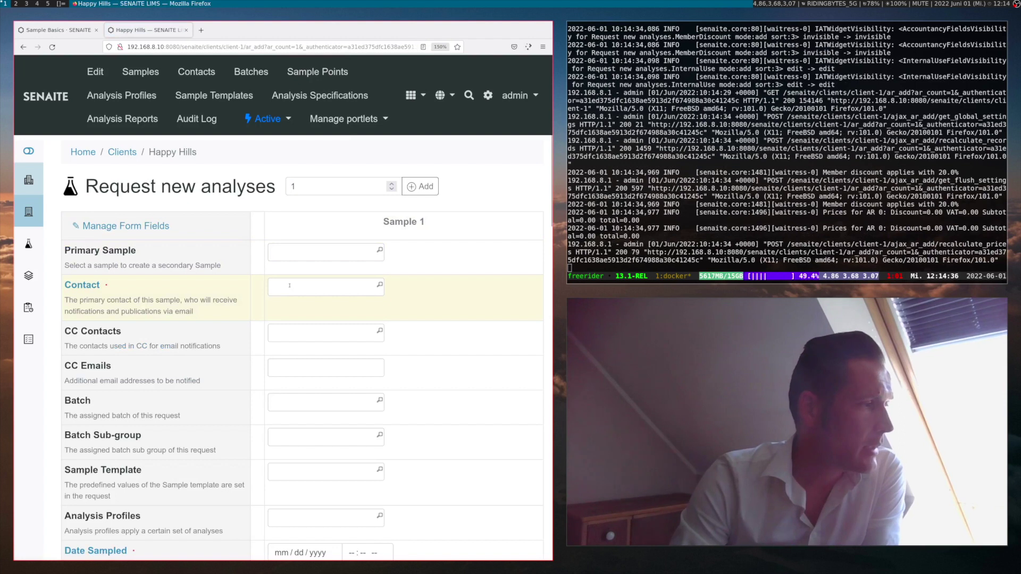